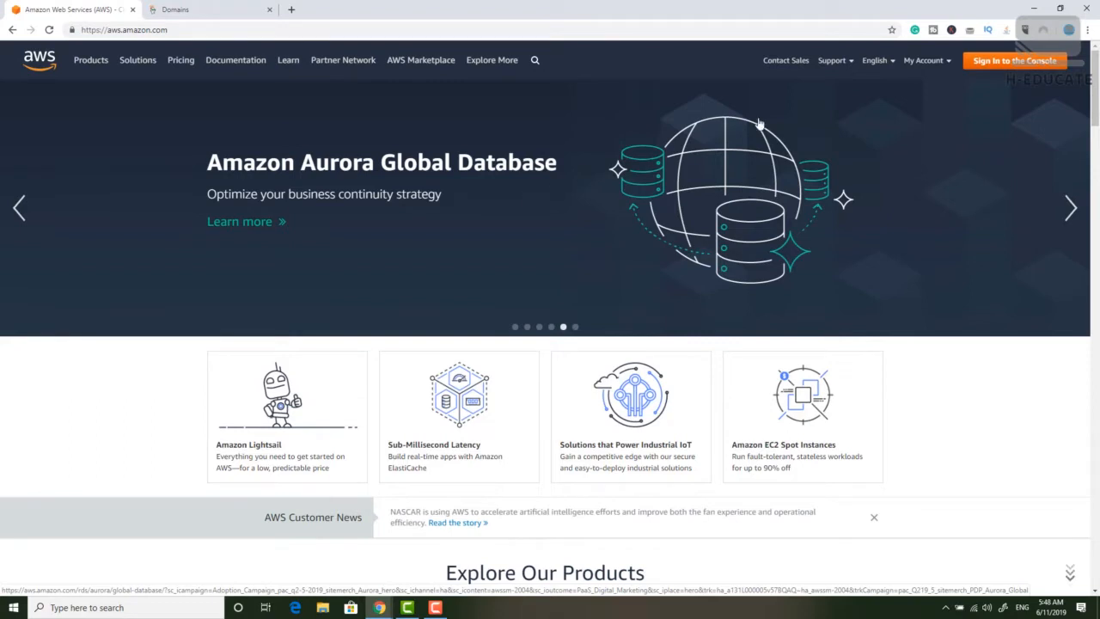
Sign in to the AWS console and start launching a new instance in the EC2 service.
left_click(1023, 61)
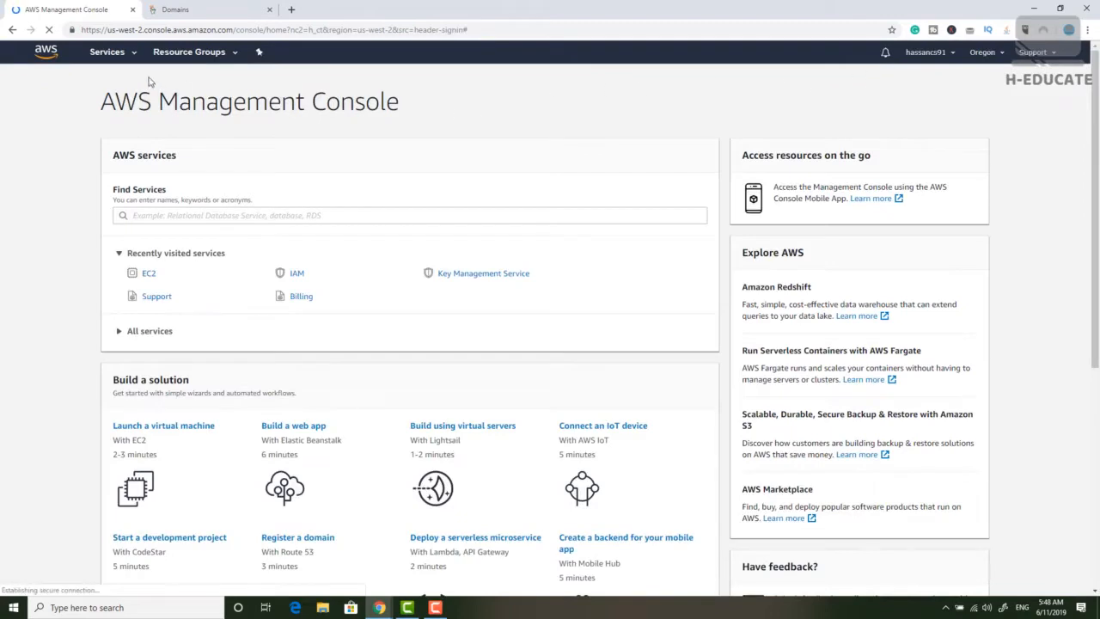
left_click(107, 51)
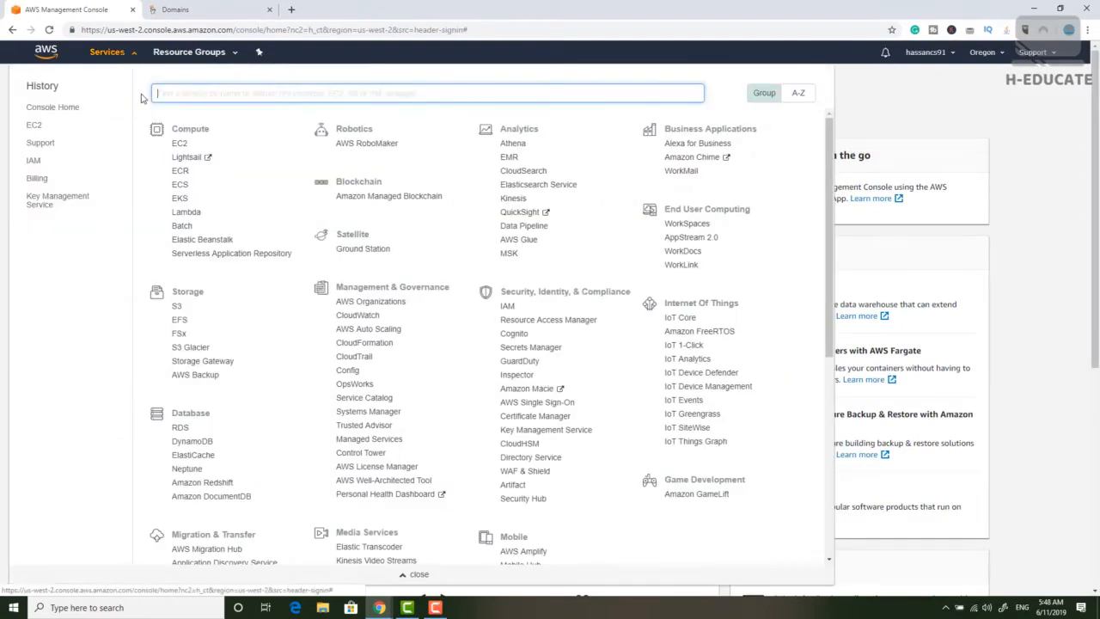
left_click(180, 146)
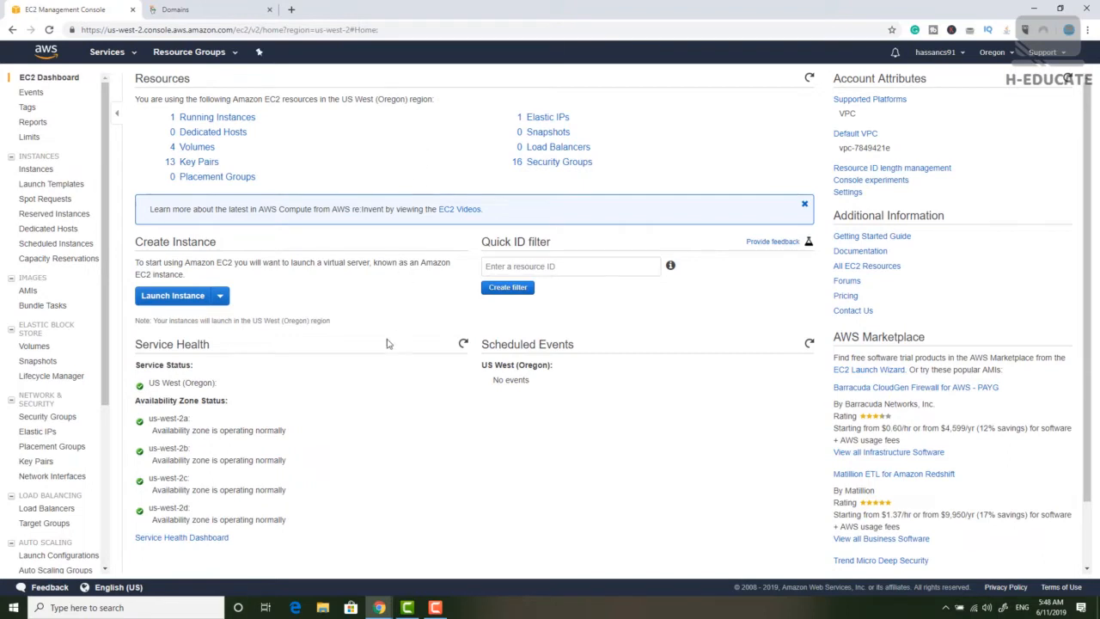
left_click(176, 297)
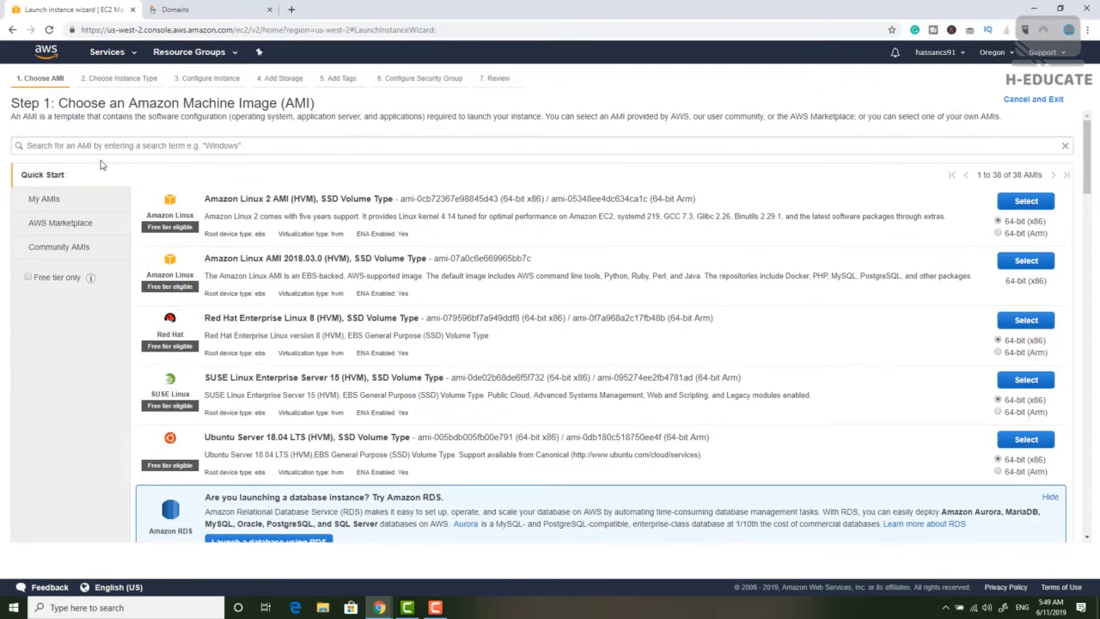
Search the AWS Marketplace machine images for centos.
left_click(61, 225)
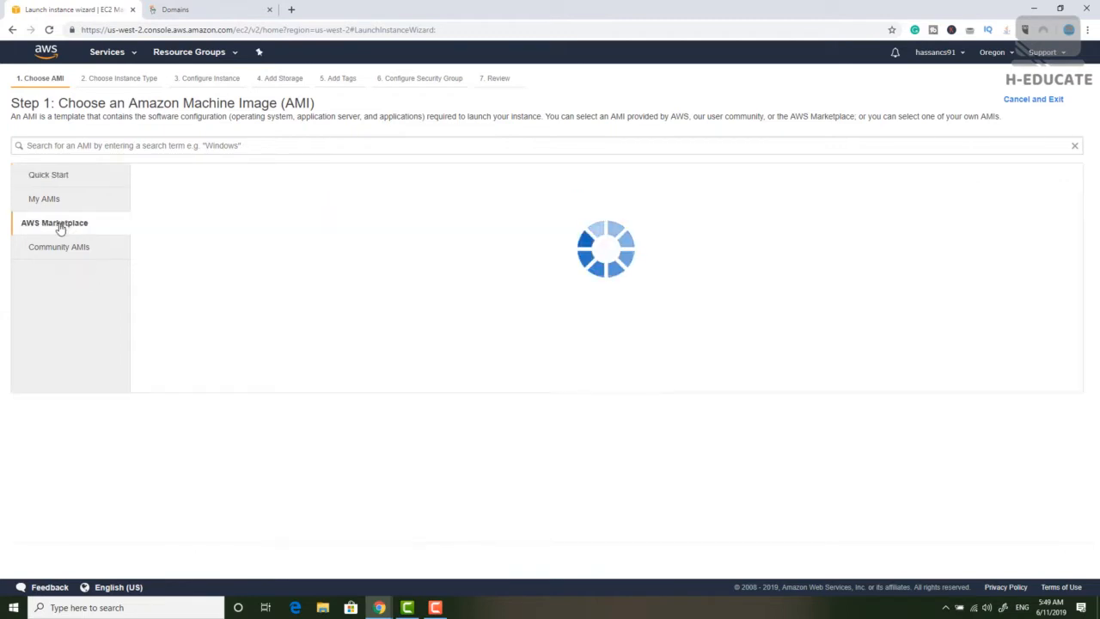
left_click(138, 146)
type("centos")
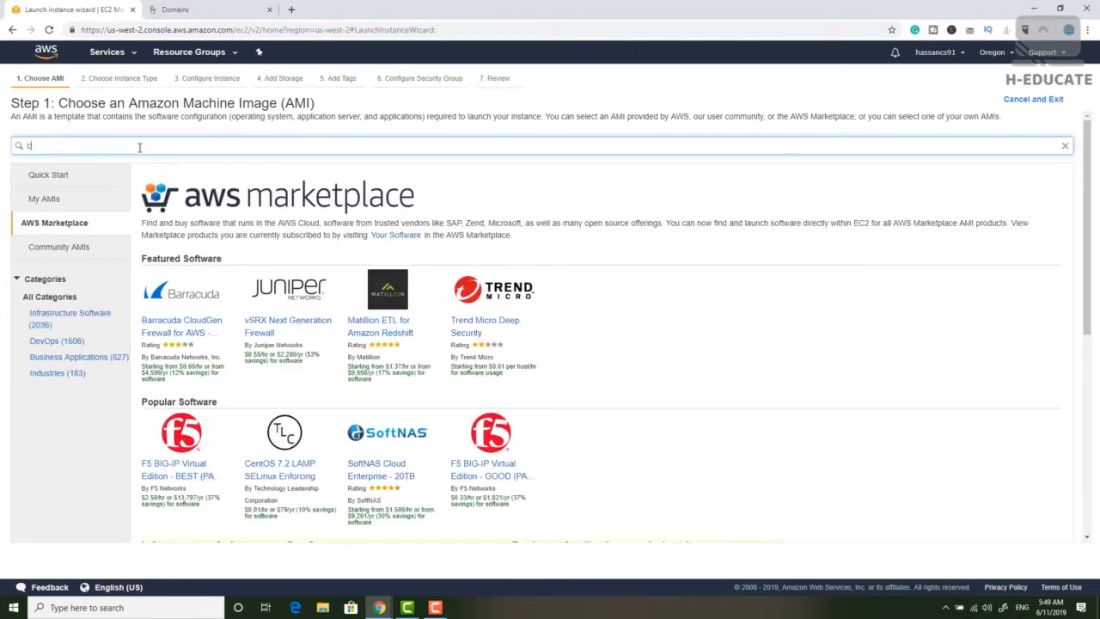
key("Return")
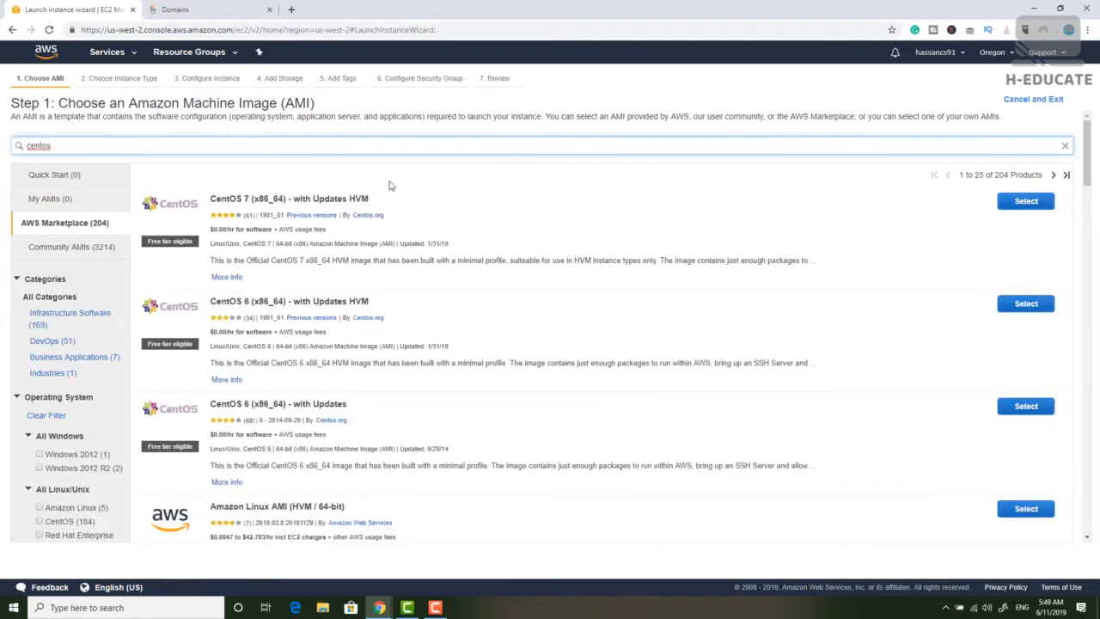
Choose the Amazon Linux AMI (HVM / 64-bit) image from the results and accept its pricing details.
scroll(387, 187, "down", 1)
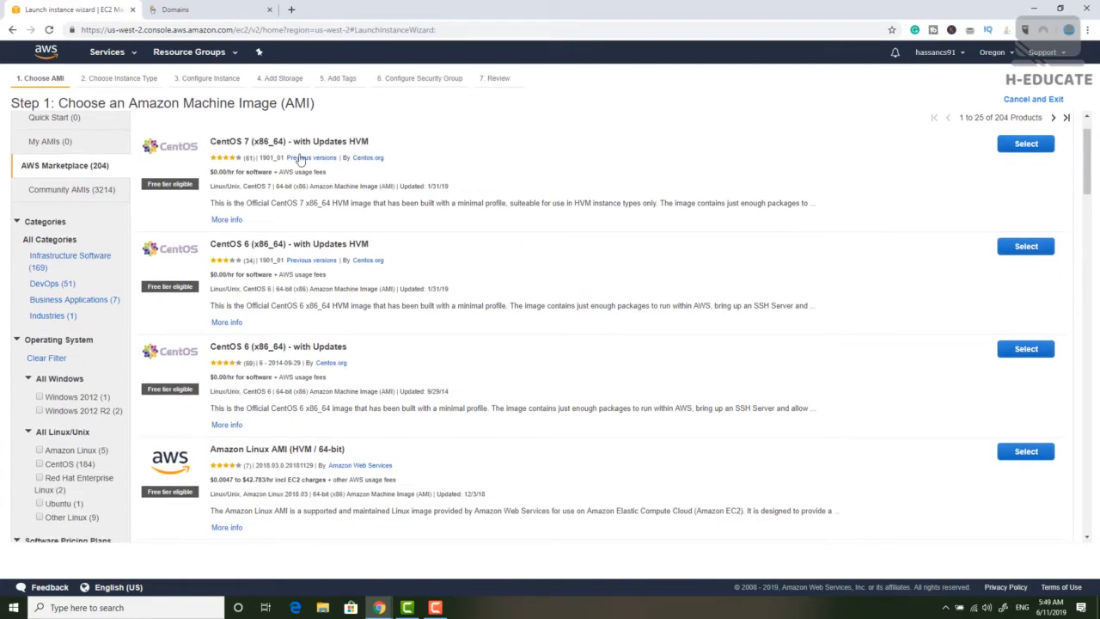
scroll(347, 165, "down", 3)
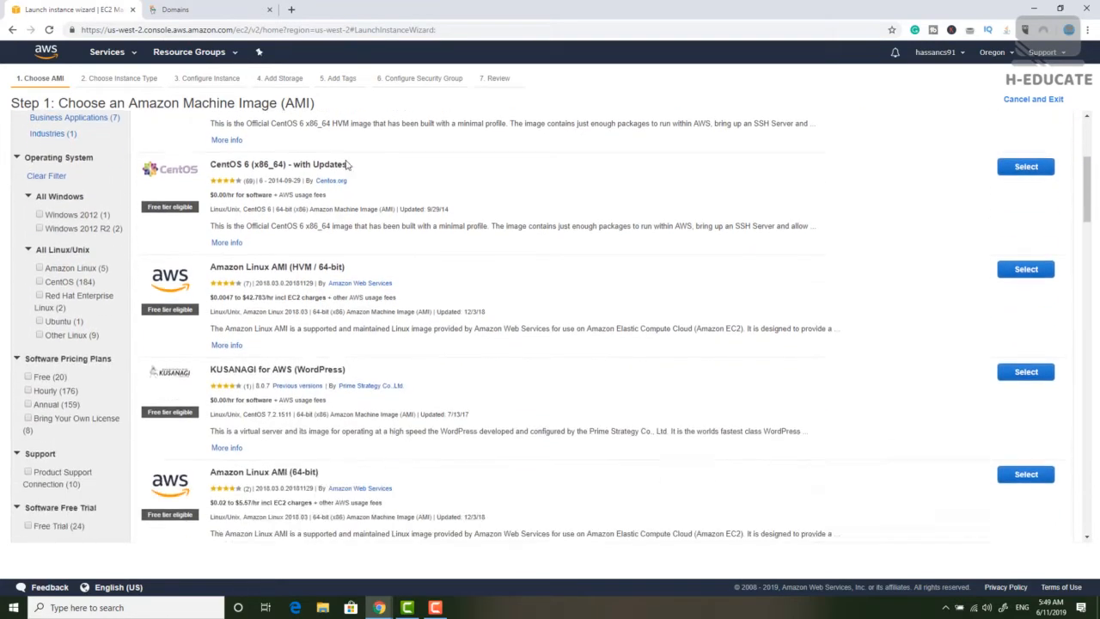
scroll(347, 165, "down", 2)
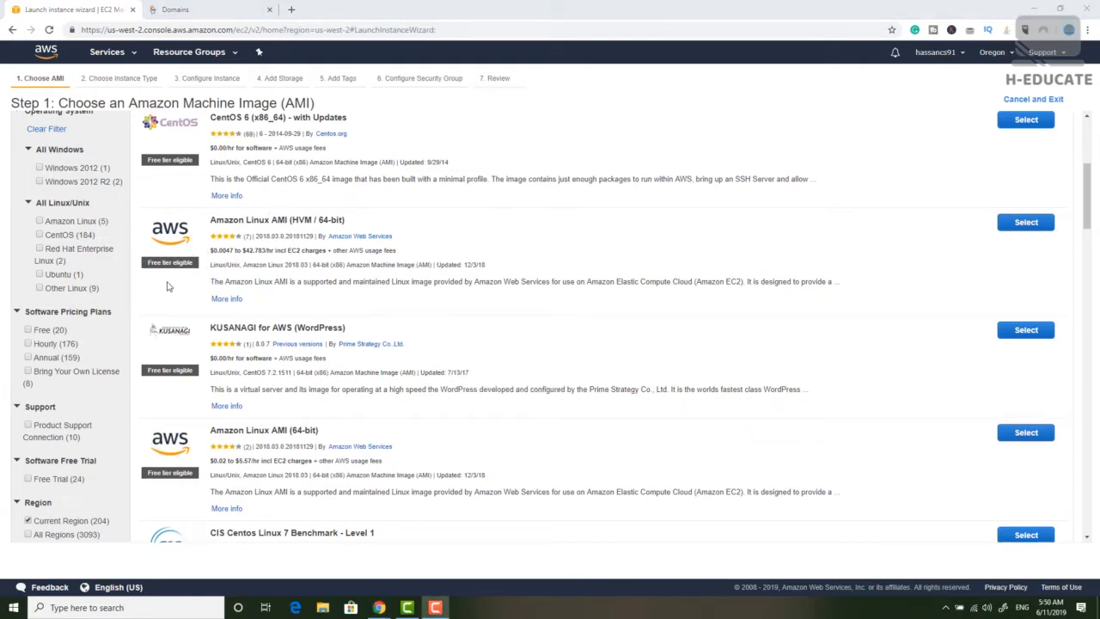
left_click(1027, 229)
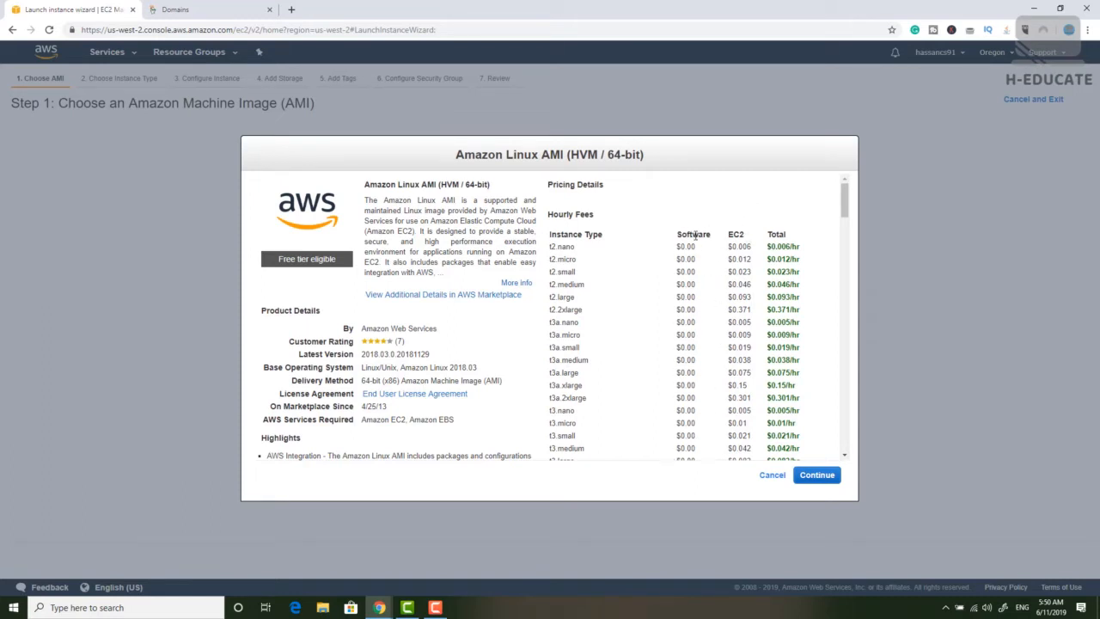
left_click(818, 478)
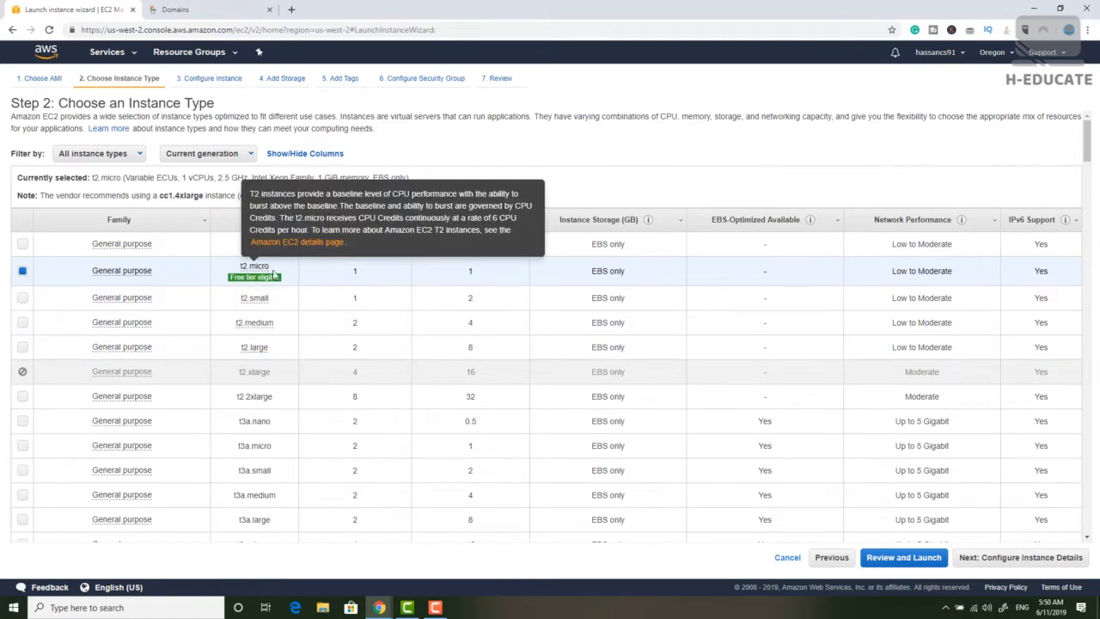
Keep the t2.micro instance type and the default instance details, proceeding to the storage configuration.
mouse_move(258, 277)
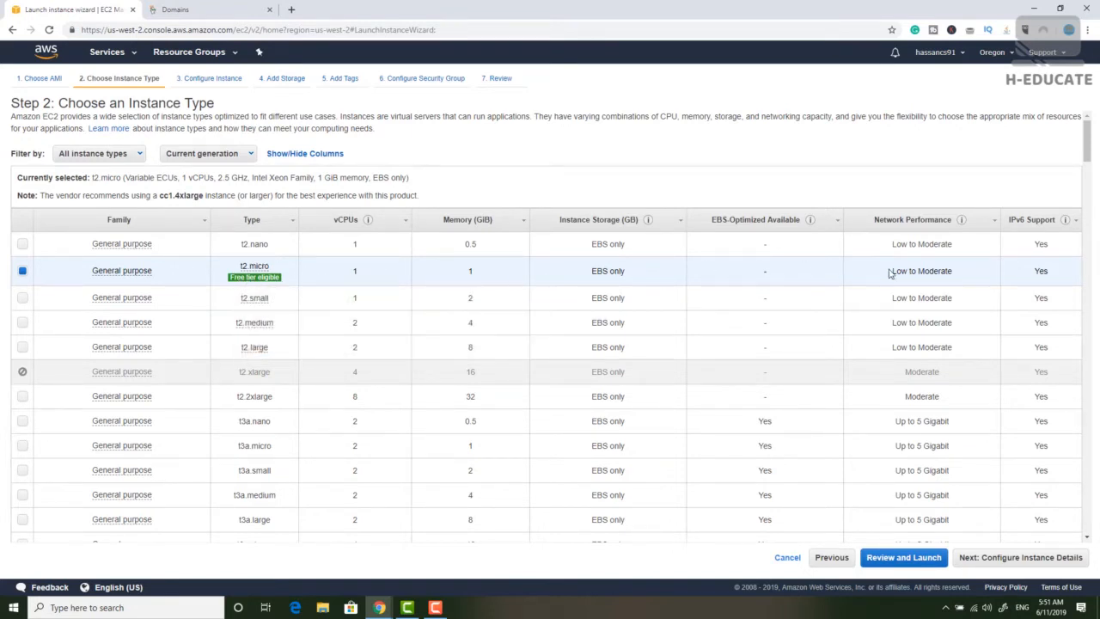
left_click(1038, 559)
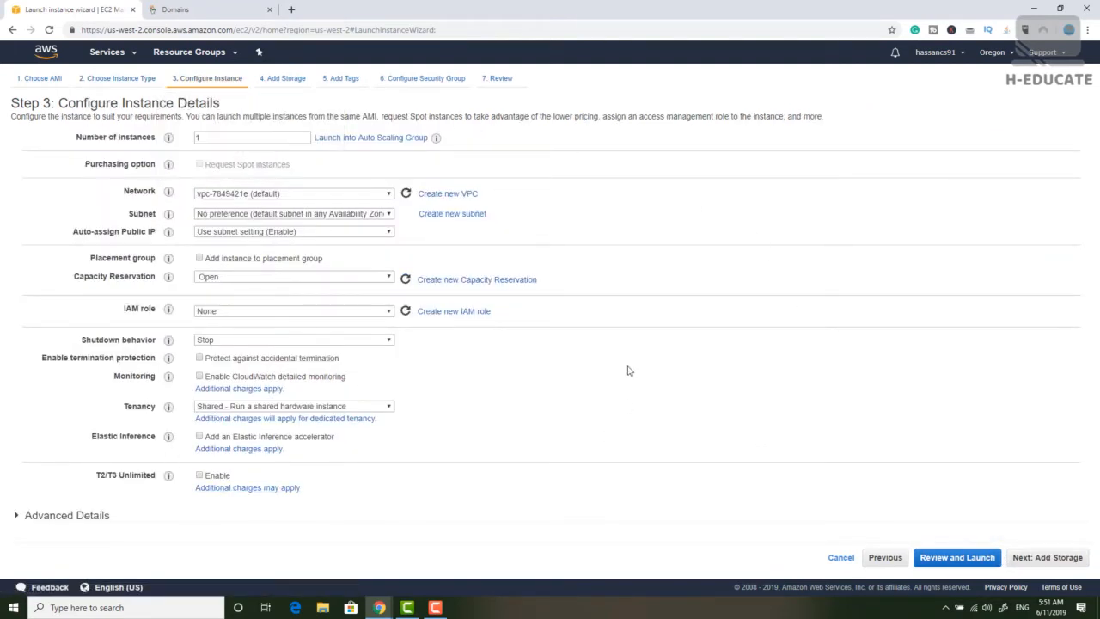
left_click(1052, 557)
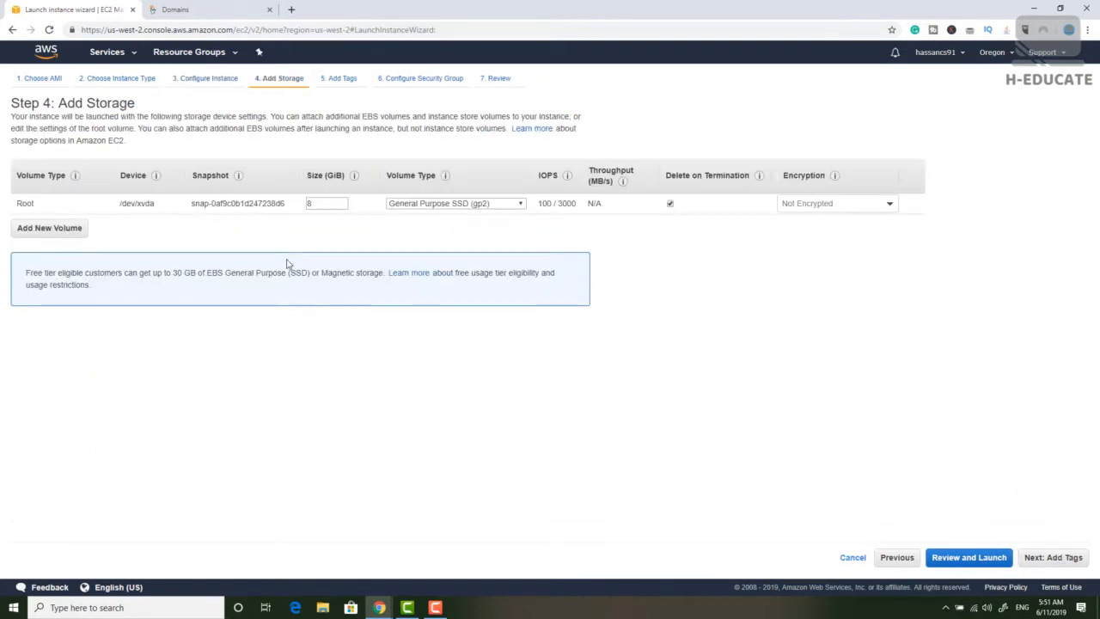
Set the root volume size to 30 GiB and continue without tags to the security group configuration.
double_click(327, 204)
type("30")
left_click_drag(173, 272, 191, 273)
left_click_drag(27, 273, 78, 274)
left_click(78, 275)
left_click(1062, 558)
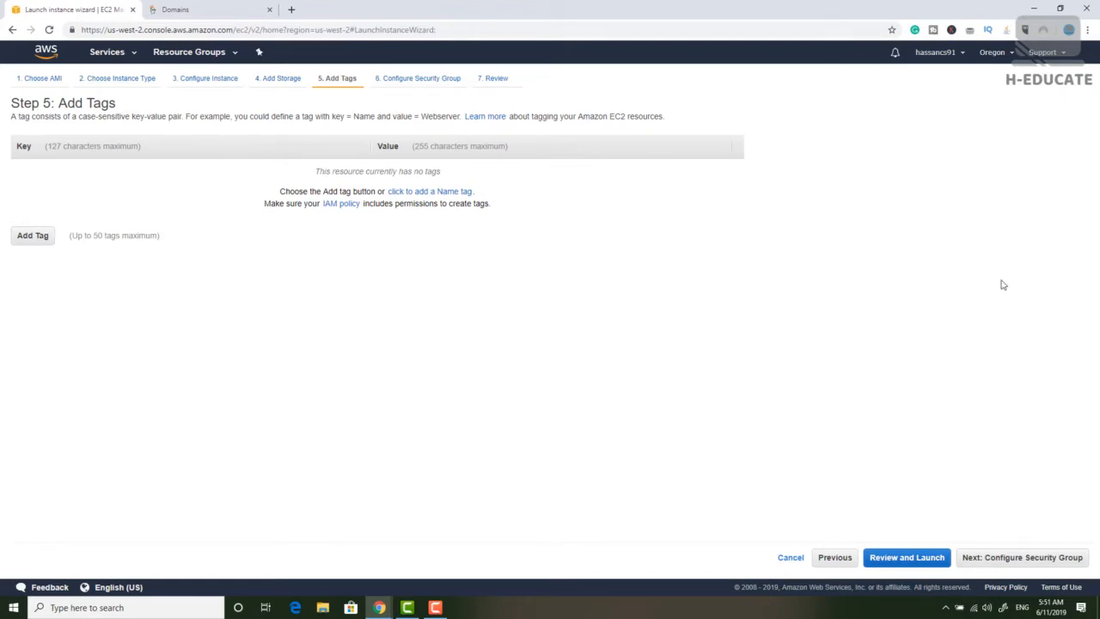
left_click(1037, 560)
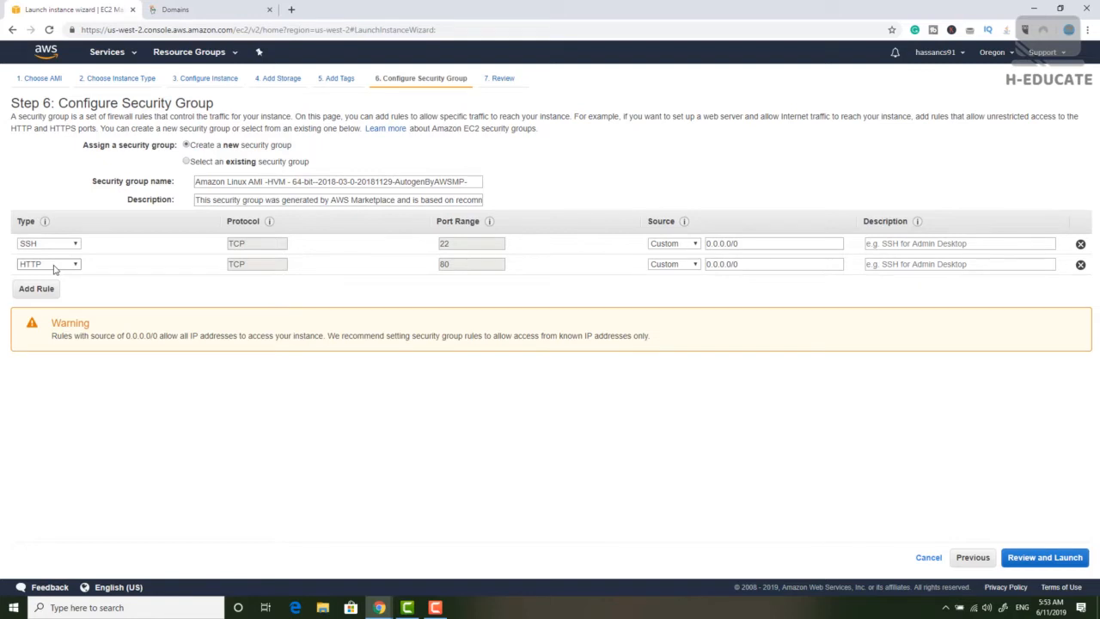
Add an SMTP rule to the security group with its source set to Anywhere.
left_click(37, 290)
left_click(64, 286)
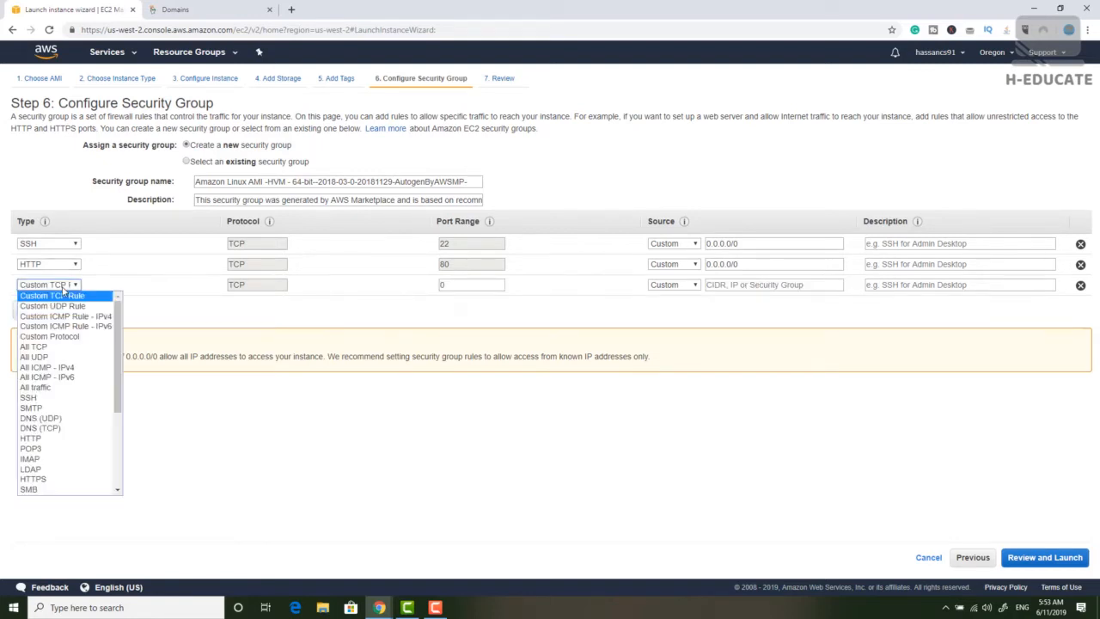
left_click(44, 410)
double_click(442, 286)
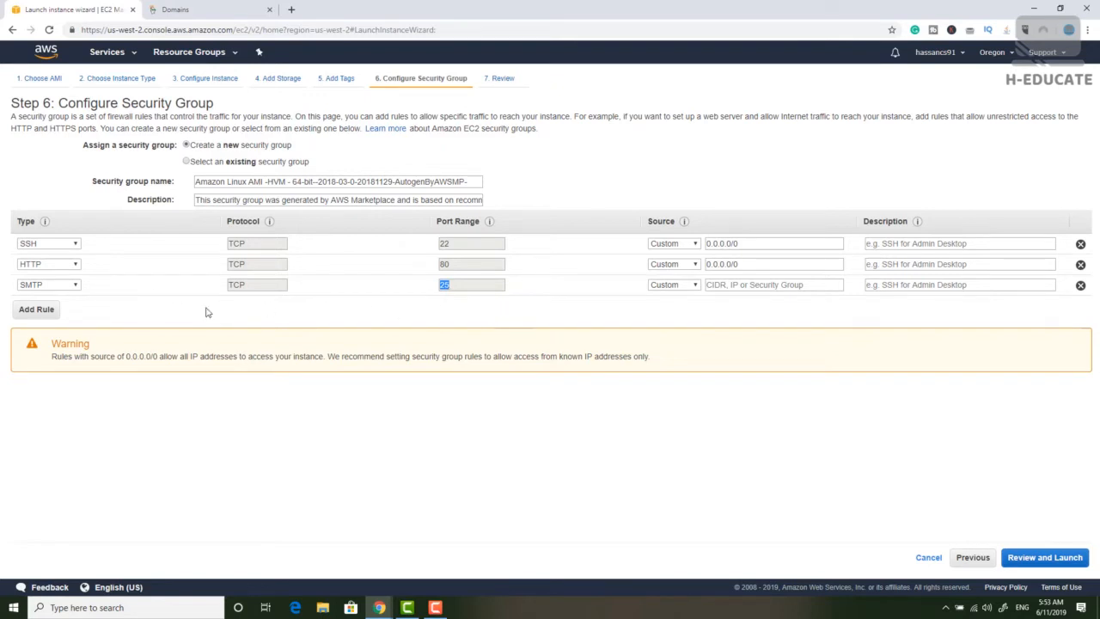
mouse_move(684, 225)
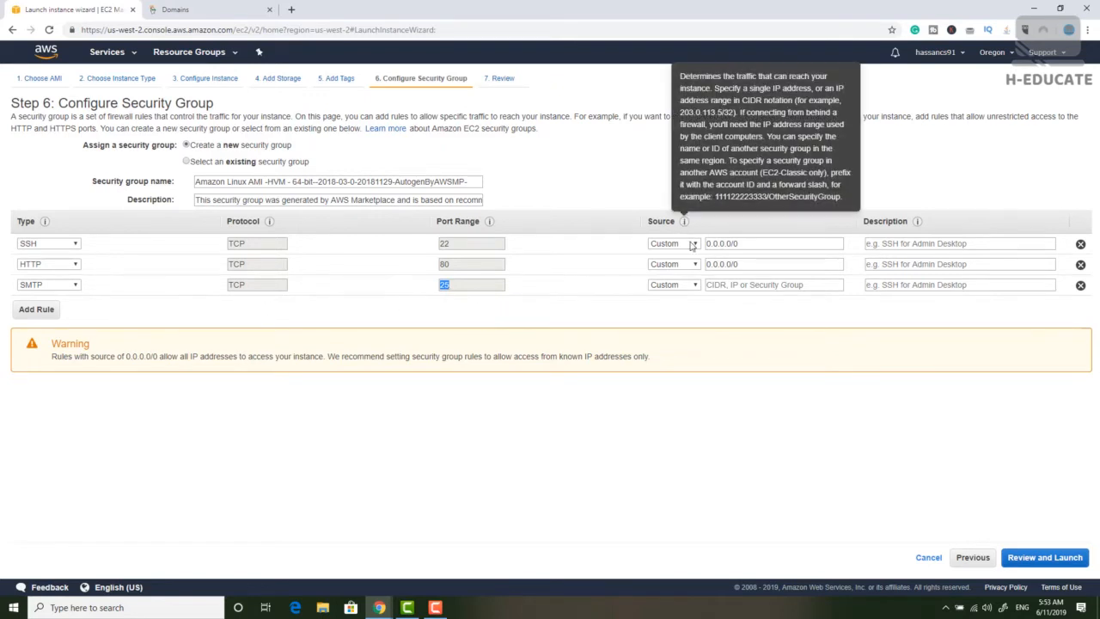
left_click(693, 285)
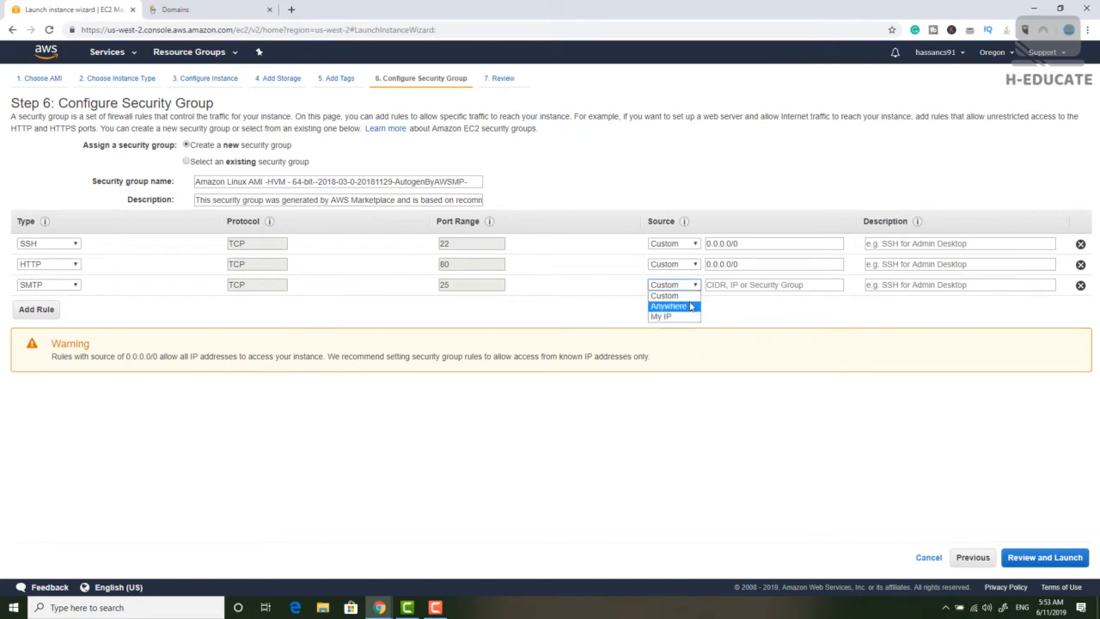
left_click(688, 306)
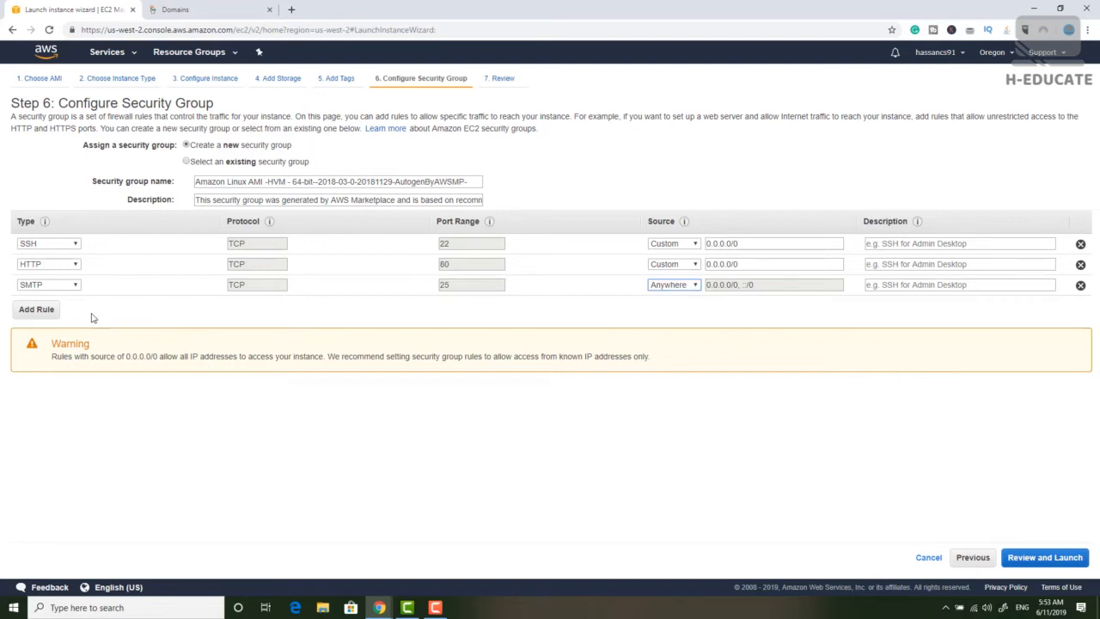
Add an SMTPS rule to the security group with its source set to Anywhere.
left_click(36, 309)
left_click(60, 307)
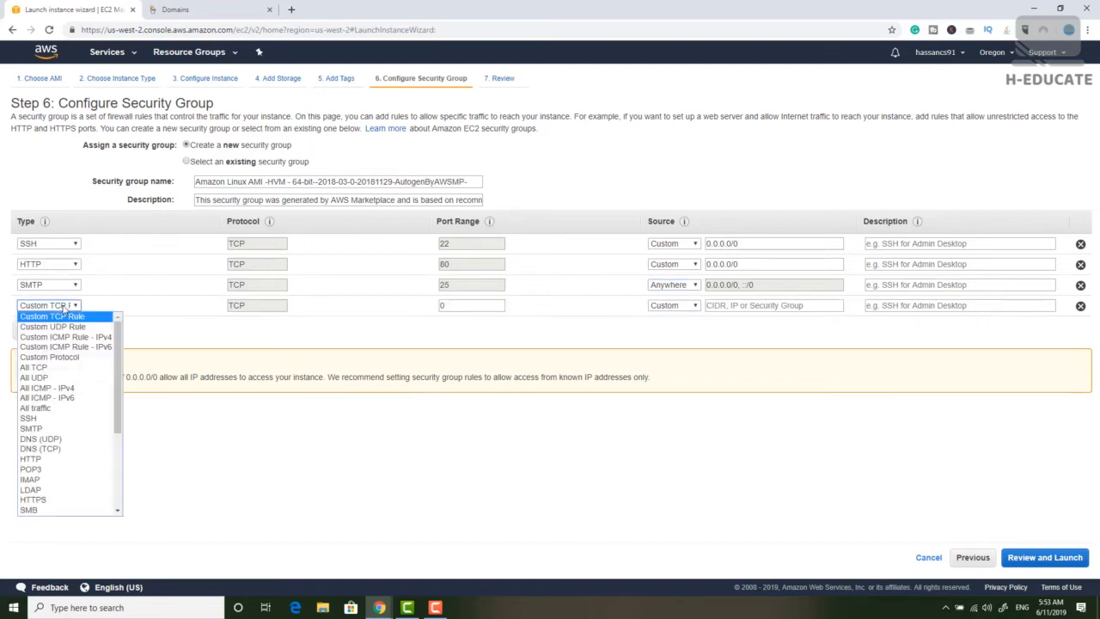
scroll(94, 451, "down", 4)
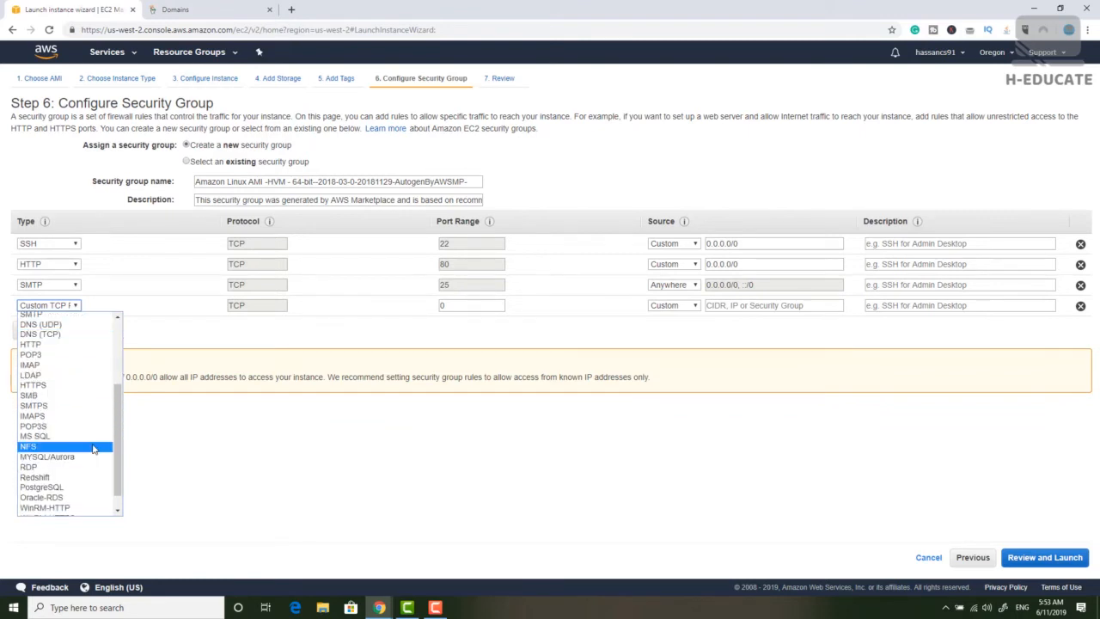
left_click(78, 407)
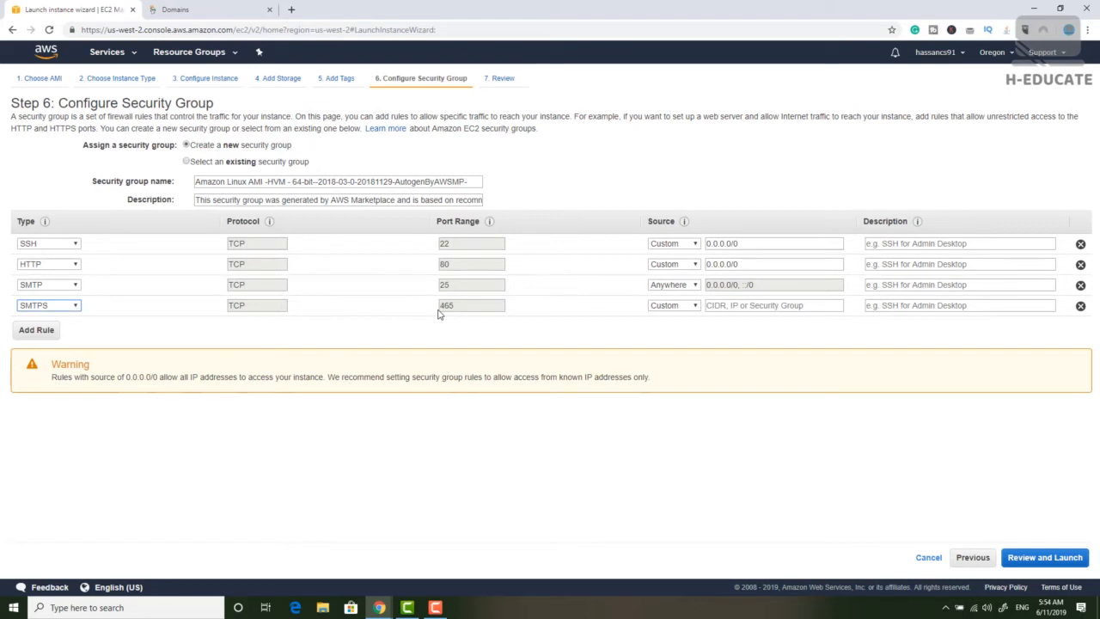
left_click(668, 306)
left_click(681, 326)
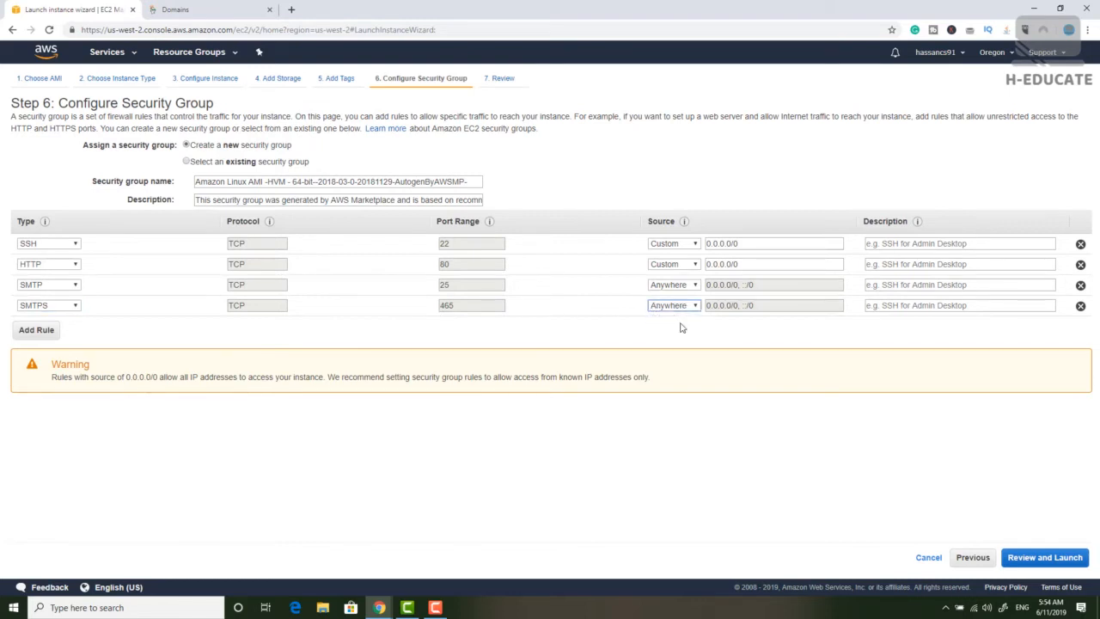
Add an HTTPS rule to the security group, keeping its default source.
triple_click(753, 265)
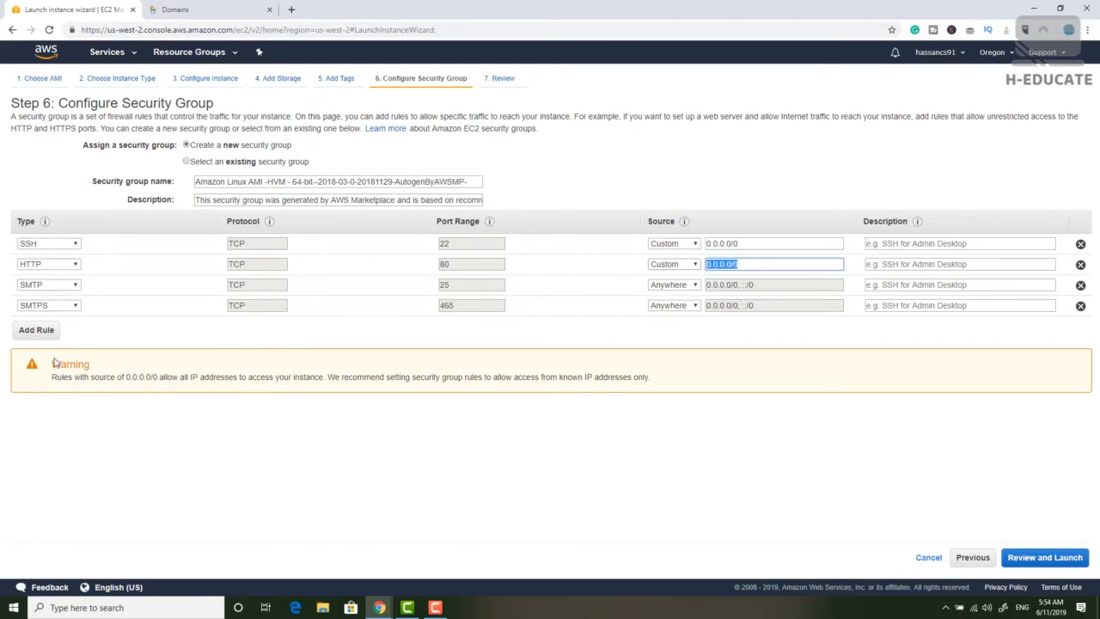
left_click(36, 330)
left_click(71, 328)
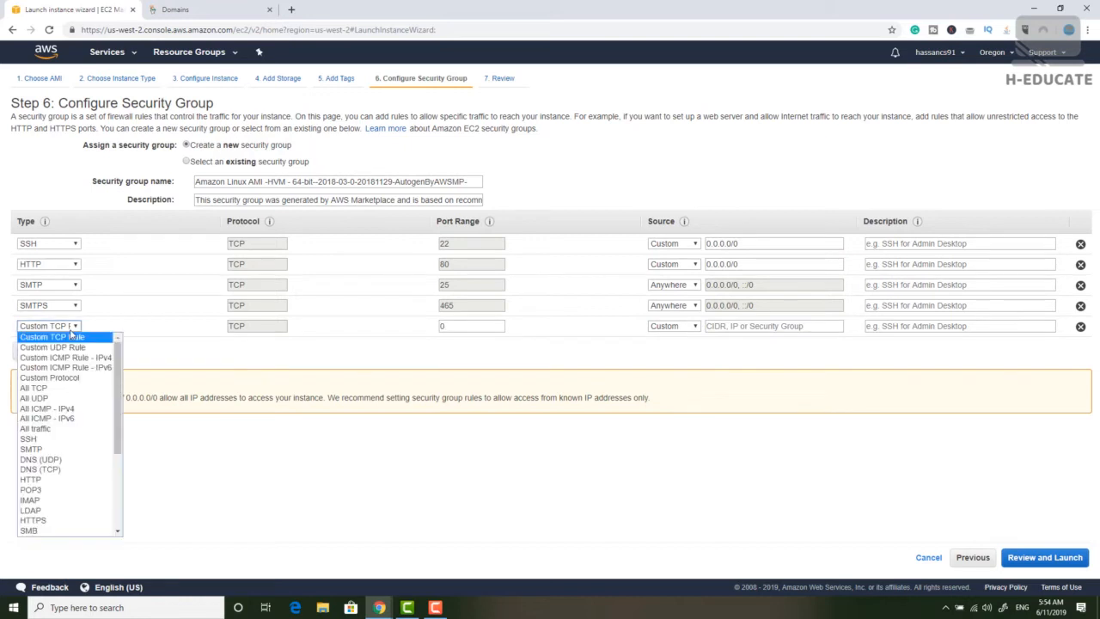
left_click_drag(118, 397, 117, 420)
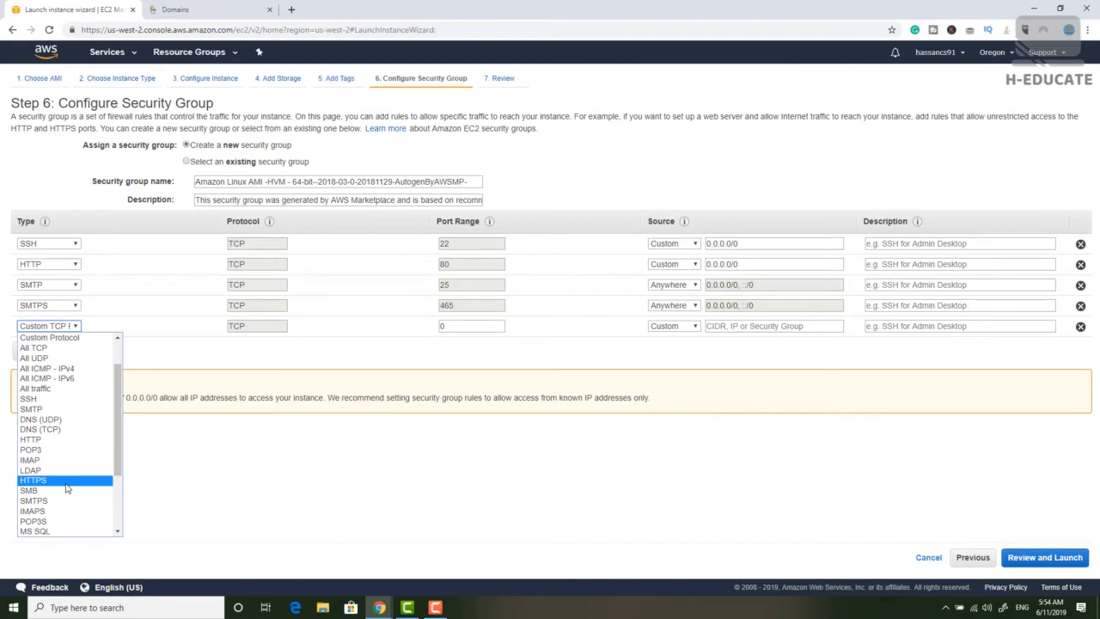
left_click(67, 488)
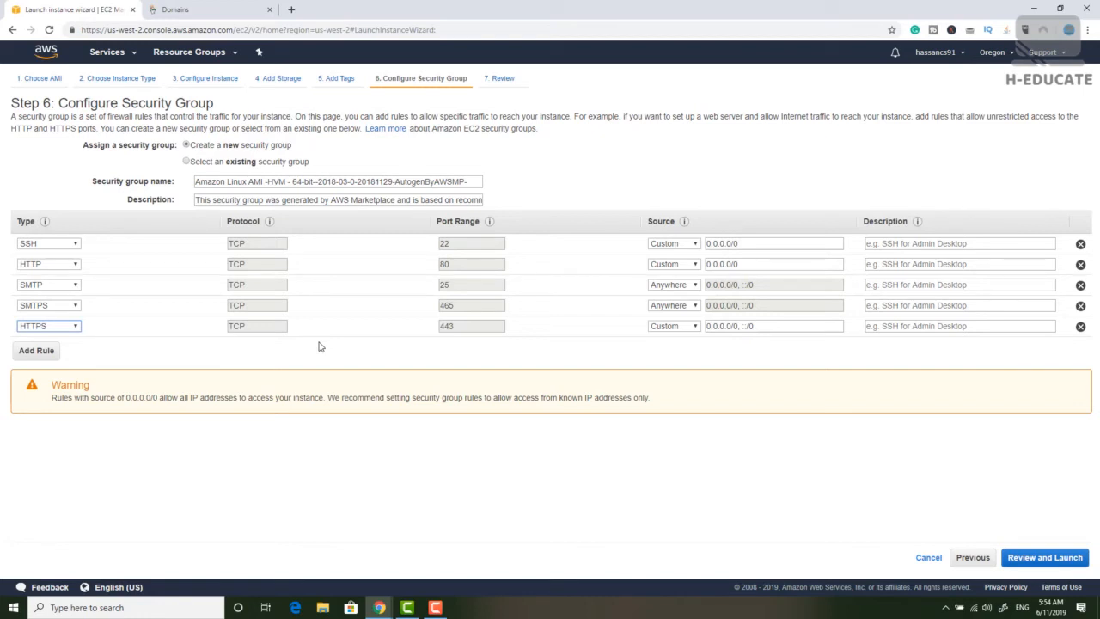
Add a custom TCP rule for port range 1-65000 with its source set to Anywhere.
left_click(41, 353)
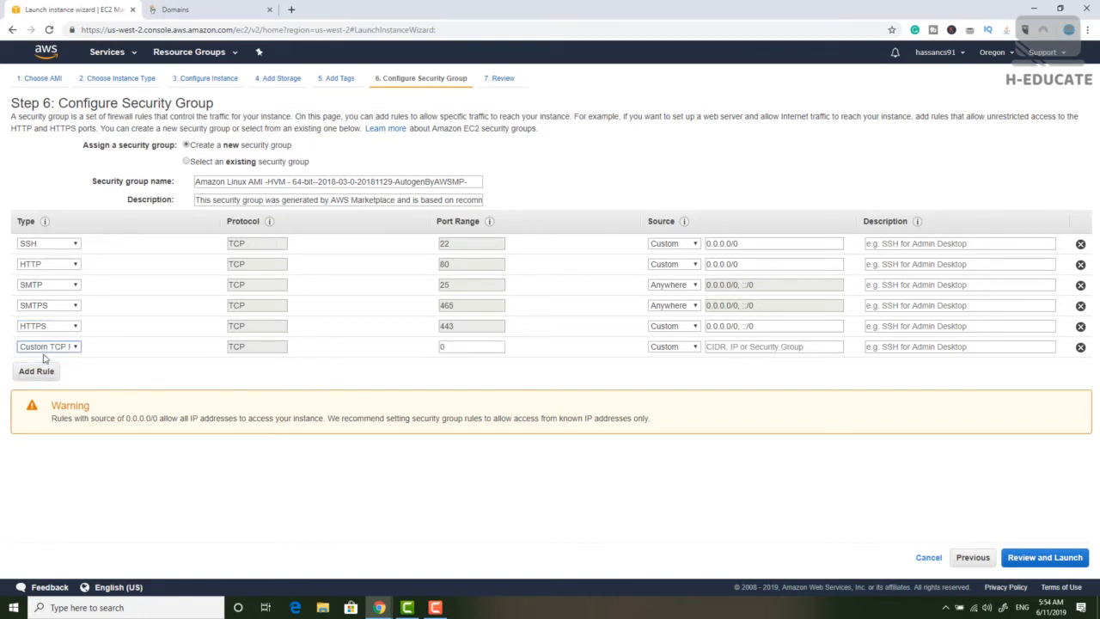
left_click(60, 346)
left_click(58, 365)
left_click(473, 347)
type("1-65000")
left_click(664, 348)
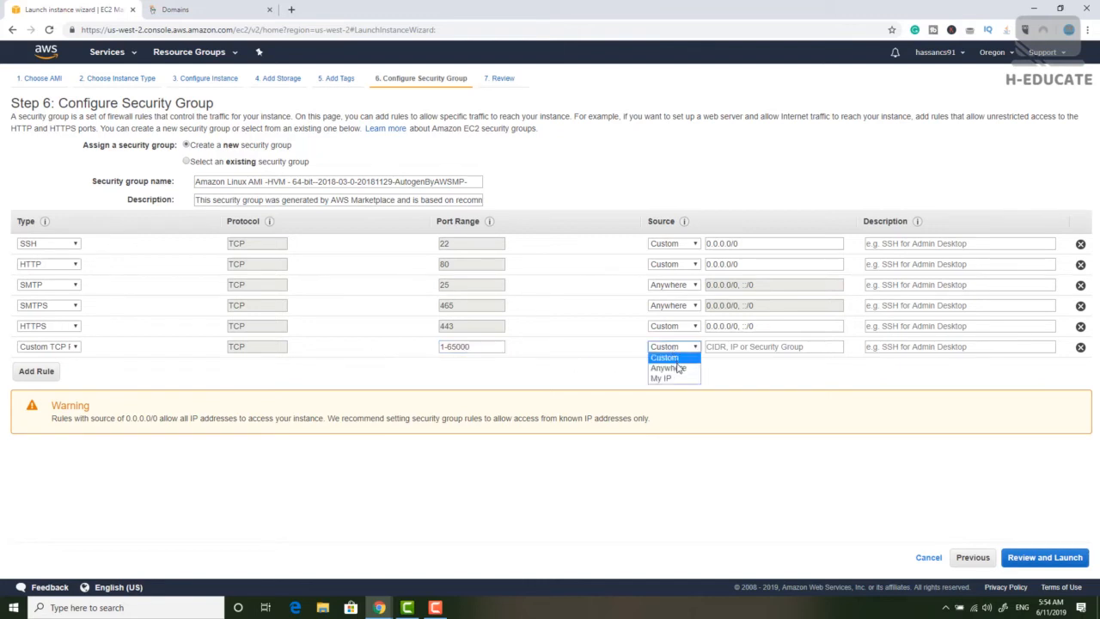
left_click(676, 367)
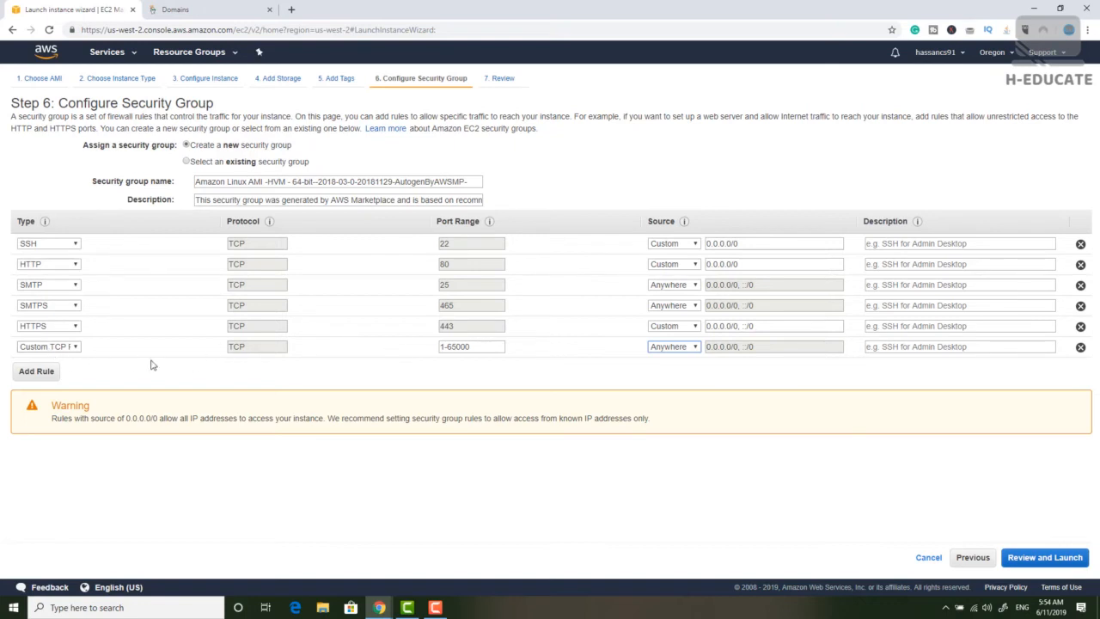
left_click_drag(494, 349, 401, 352)
left_click(410, 380)
Proceed to the instance review and start the launch to reach the key pair selection.
left_click(1053, 559)
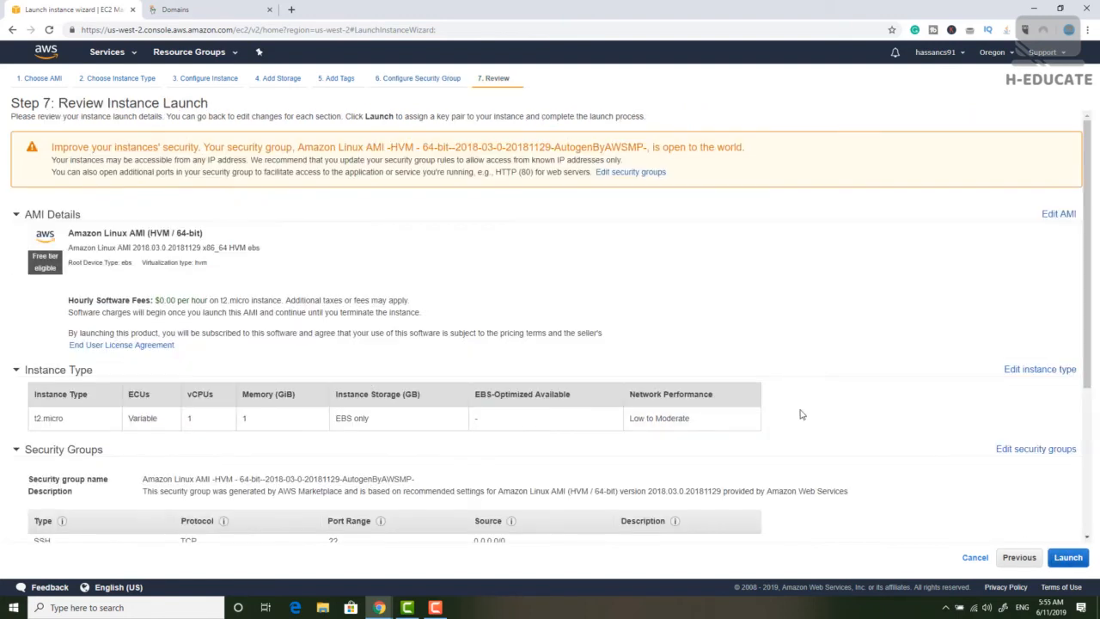
left_click(1069, 557)
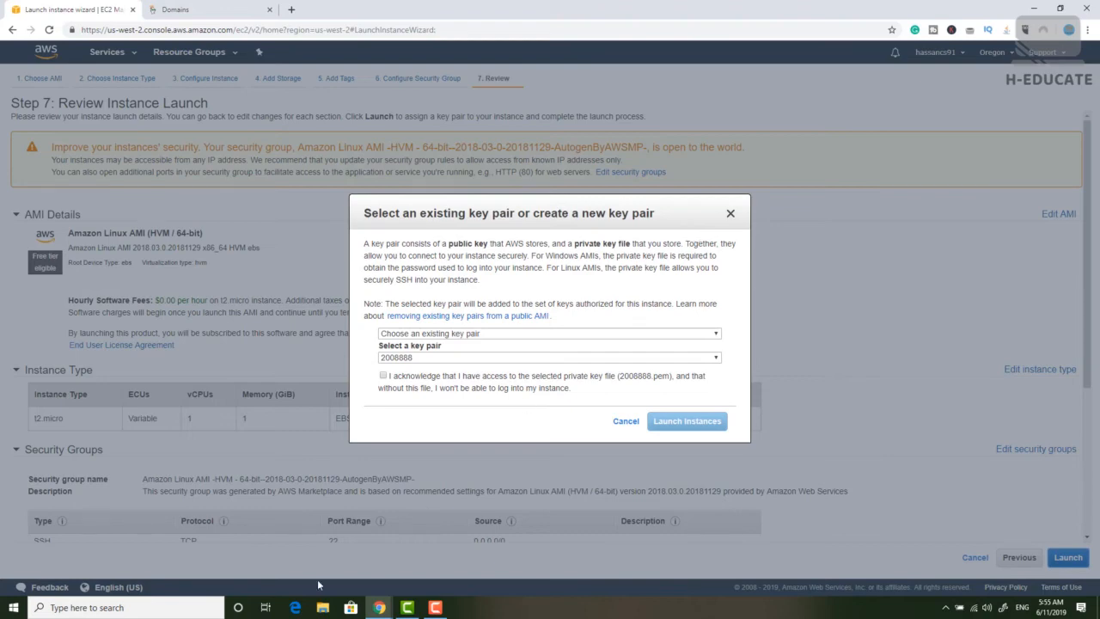
left_click(10, 608)
type("putty")
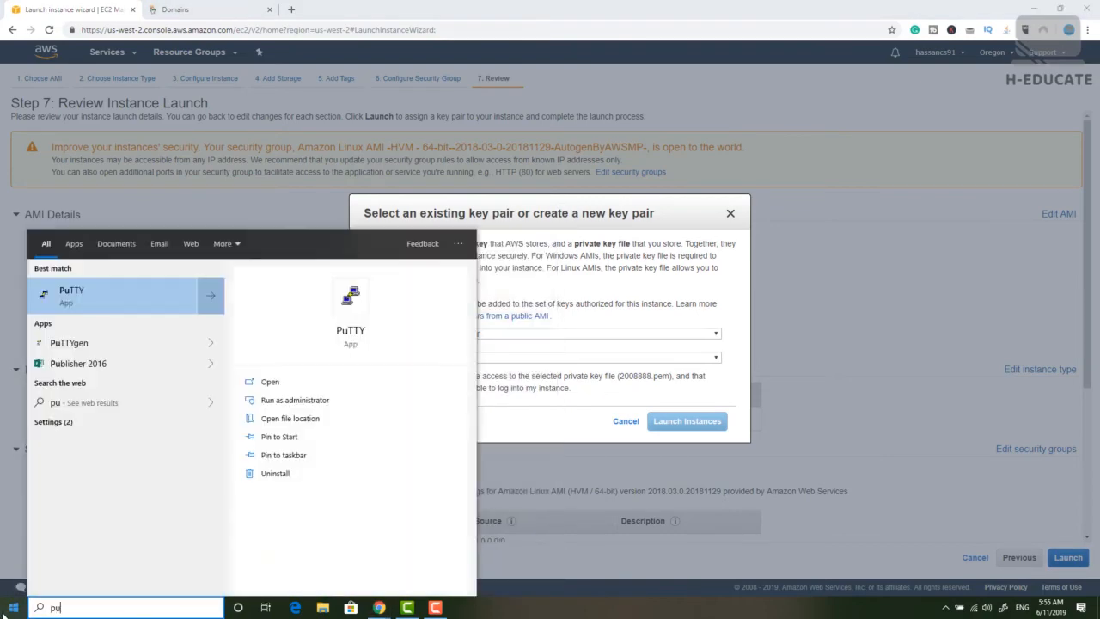
left_click(94, 342)
left_click_drag(504, 179, 875, 131)
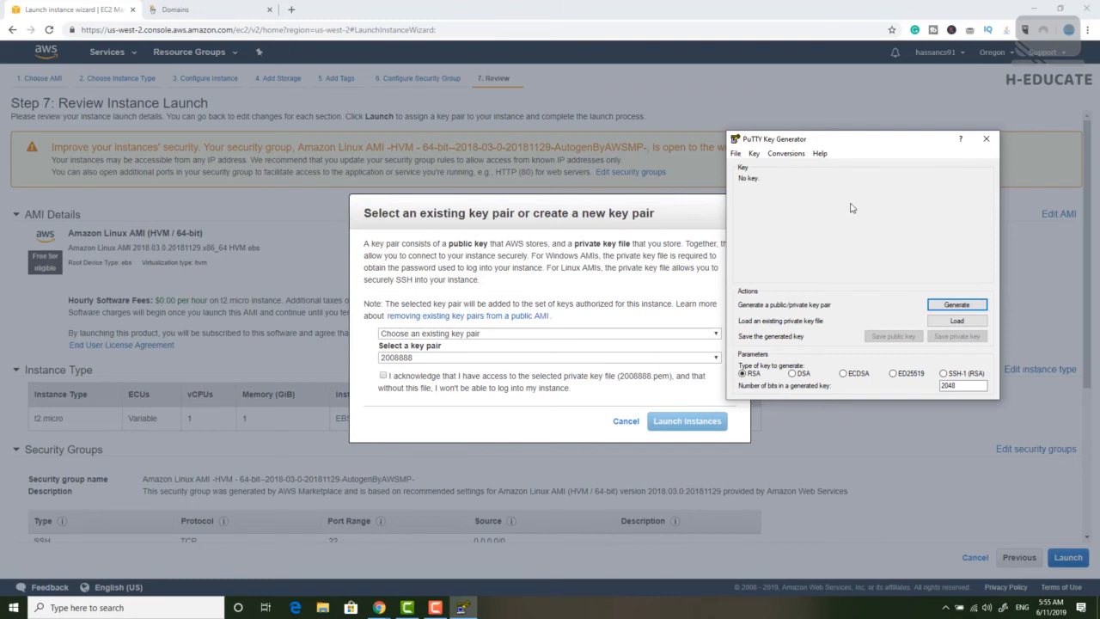
left_click(986, 138)
Create a new key pair named centos_powermta_key and download its private key file.
left_click(545, 333)
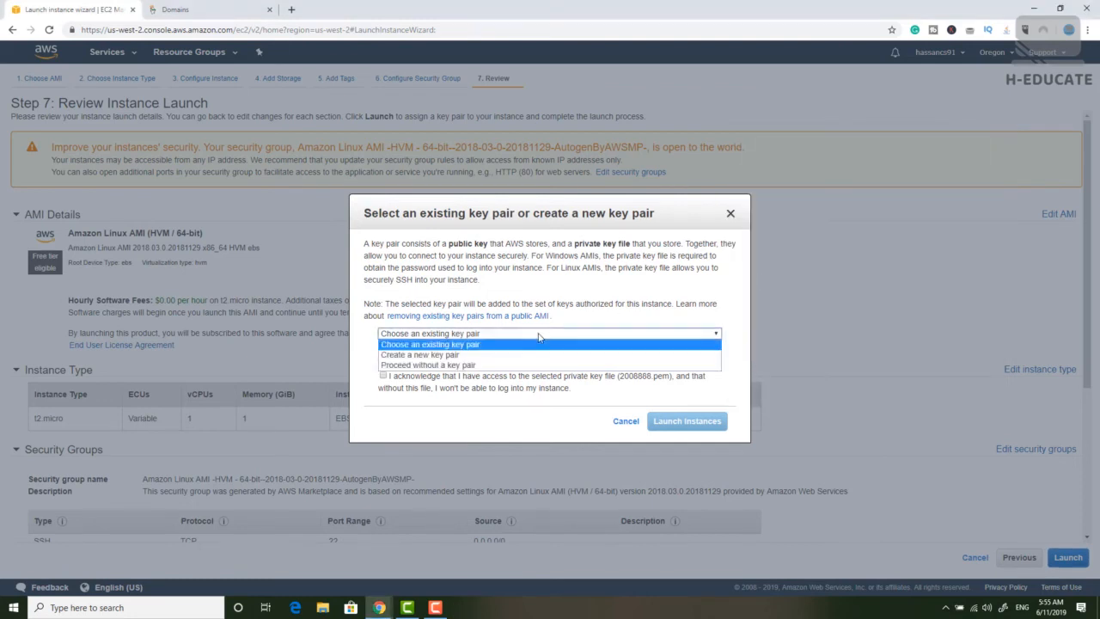
left_click(494, 354)
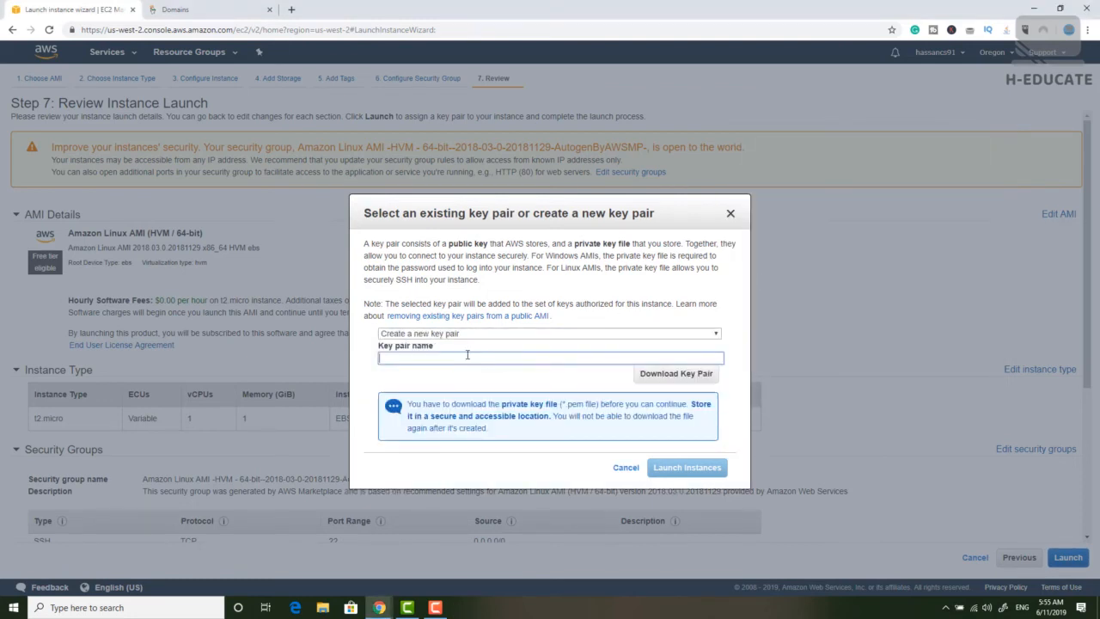
type("centos_powermta_key")
left_click(697, 376)
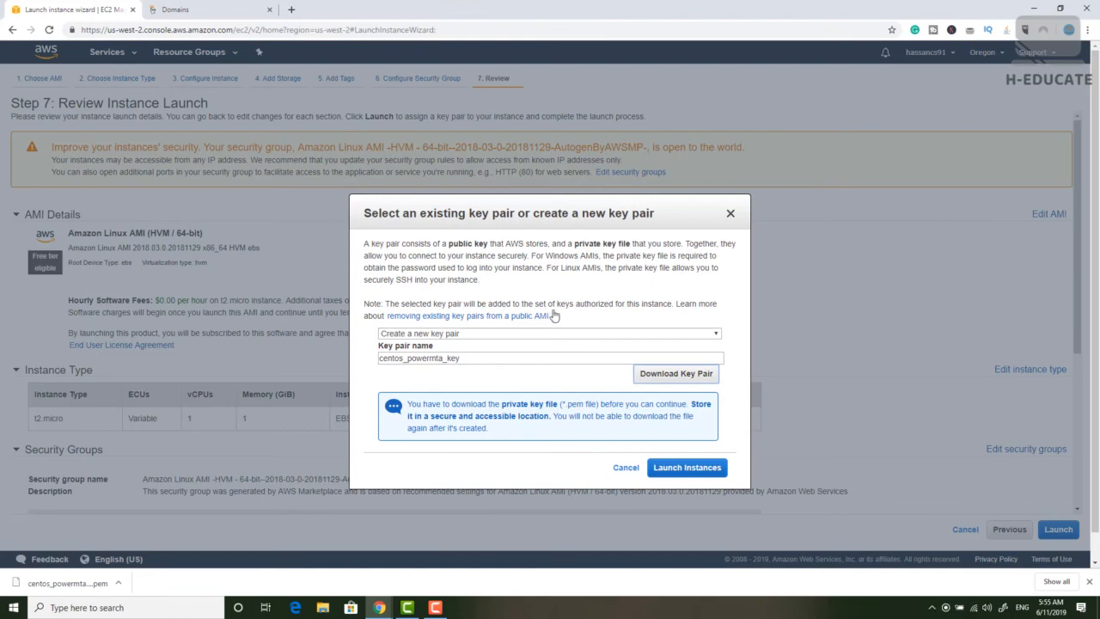
Launch the instance with the new key pair and select it in the instances list.
left_click(724, 471)
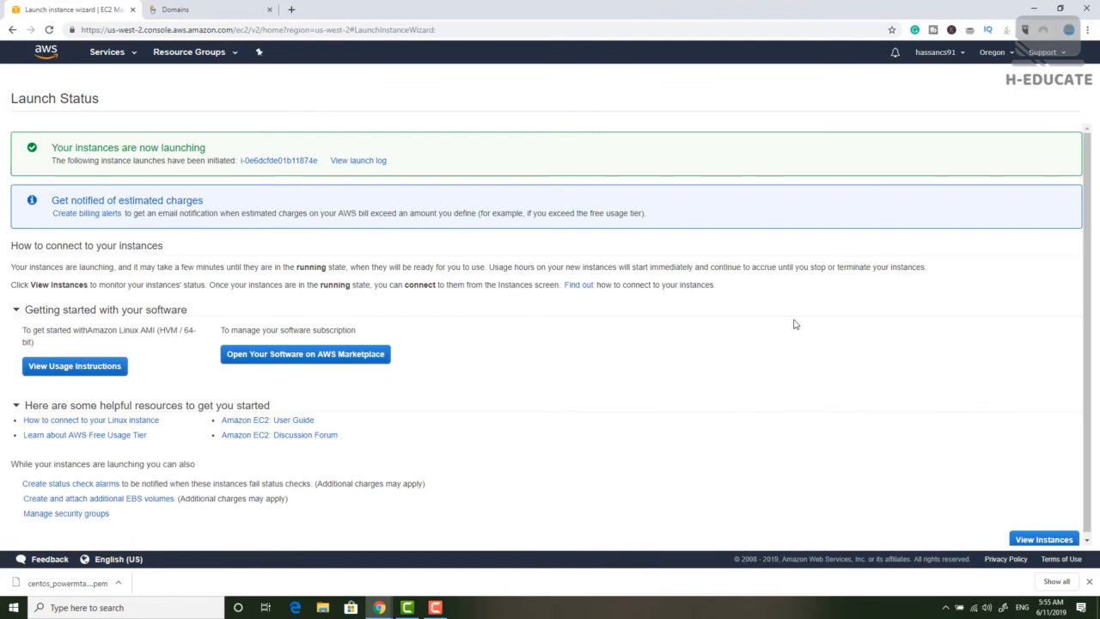
left_click(1044, 536)
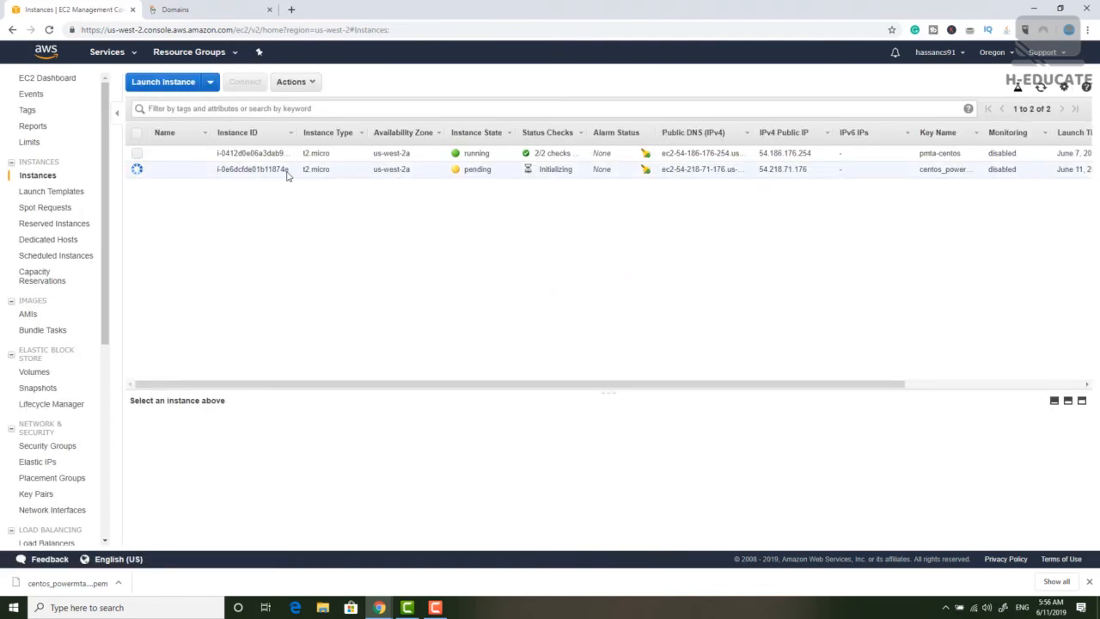
left_click_drag(465, 169, 494, 173)
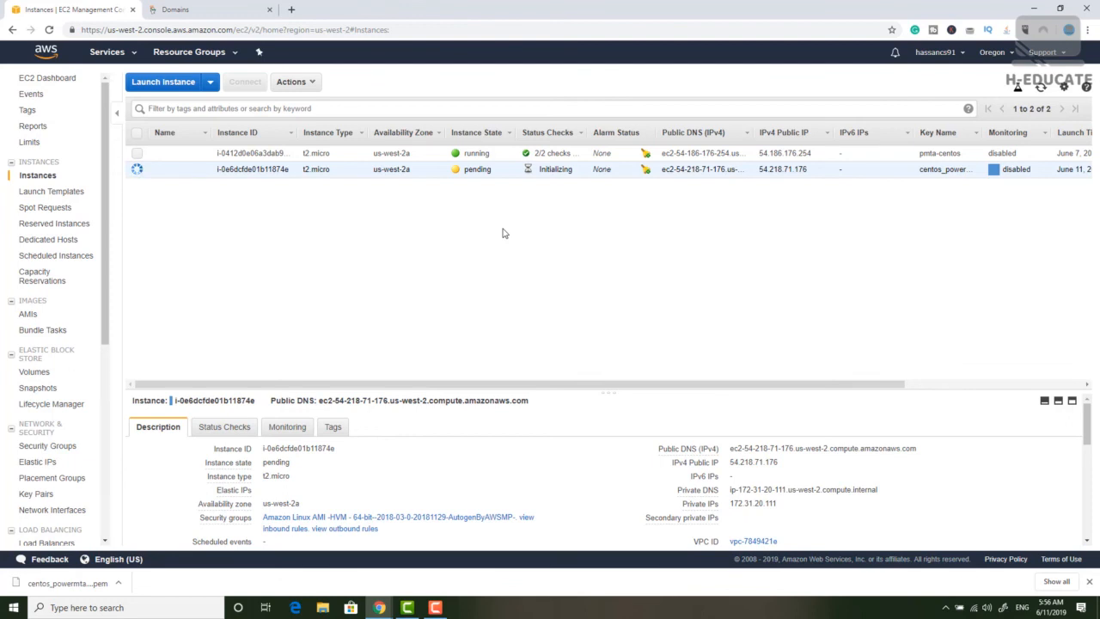
Name the new instance PowerMTA_Centos and widen the Name column to fit the full name.
left_click(201, 172)
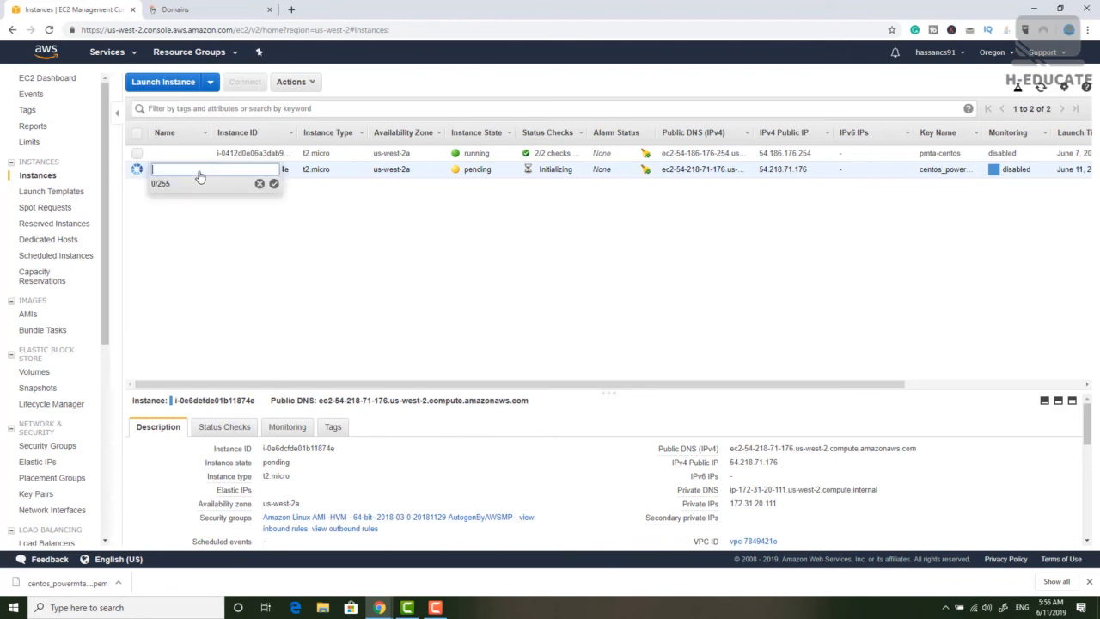
type("PowerMTA_Centos")
left_click(275, 185)
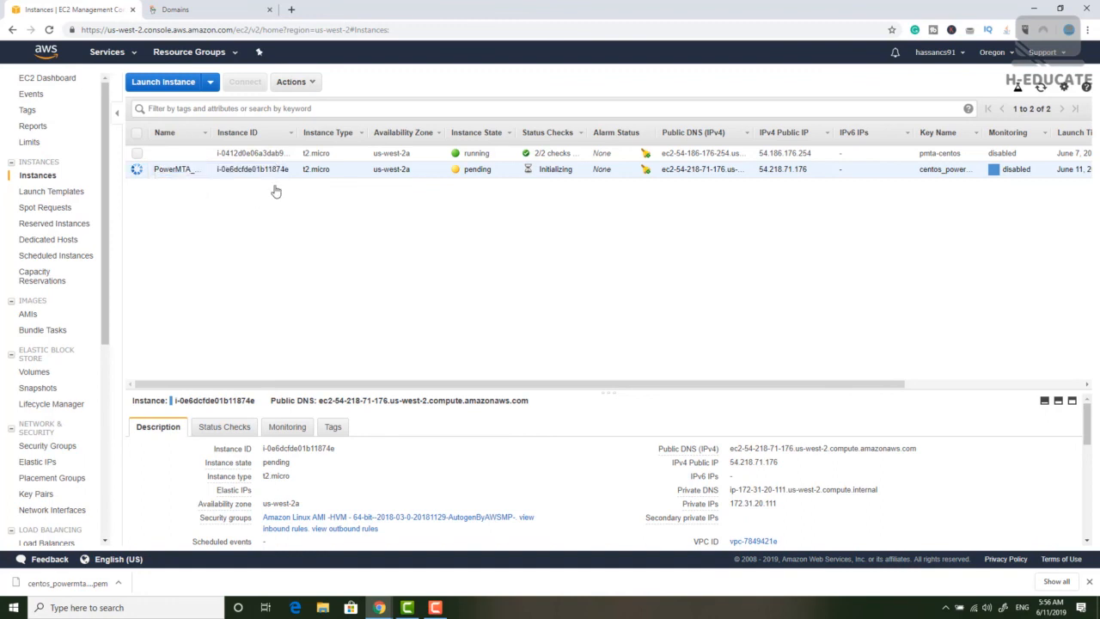
left_click_drag(211, 138, 241, 135)
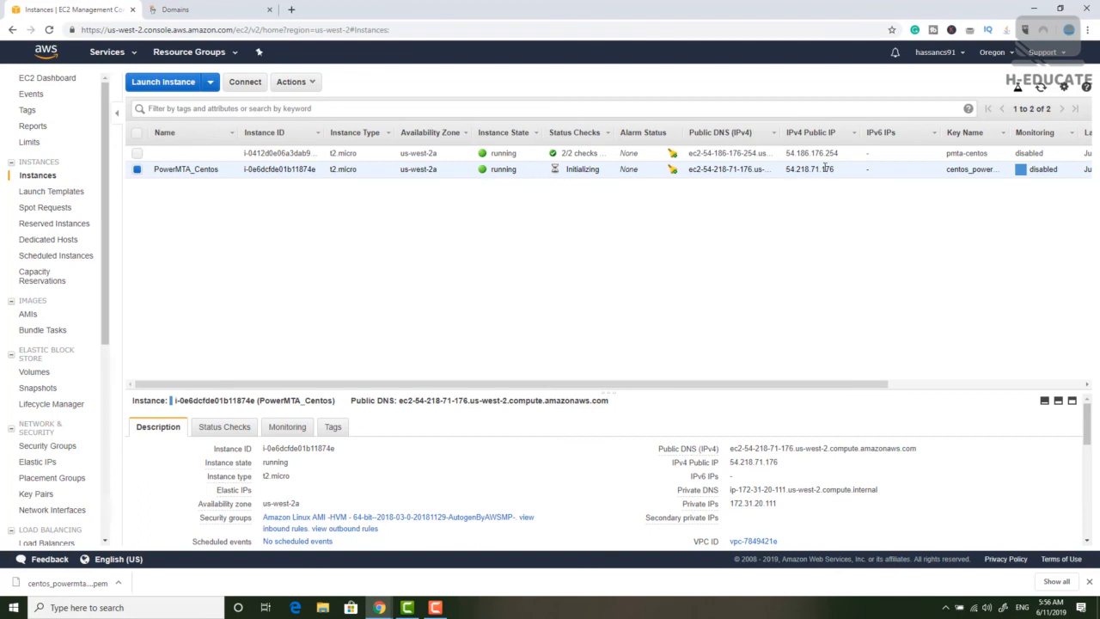
Examine the new instance's public IPv4 address, look up xmailing.me in the GoDaddy domain list, and return to the EC2 instances.
left_click_drag(834, 169, 784, 170)
left_click(780, 209)
left_click(250, 9)
scroll(168, 503, "down", 1)
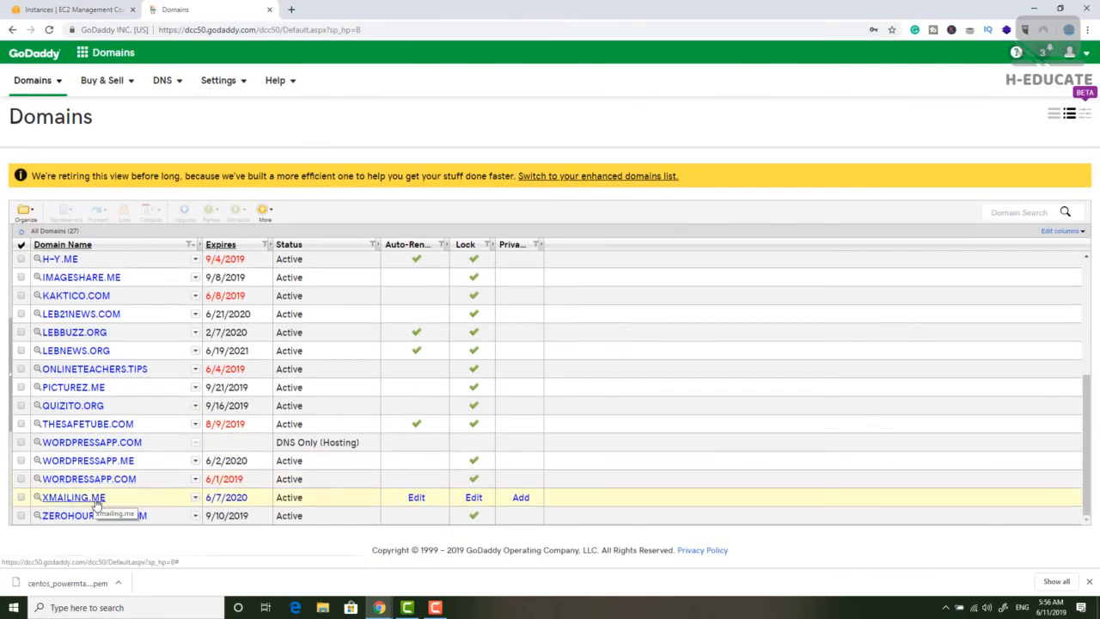
left_click(95, 8)
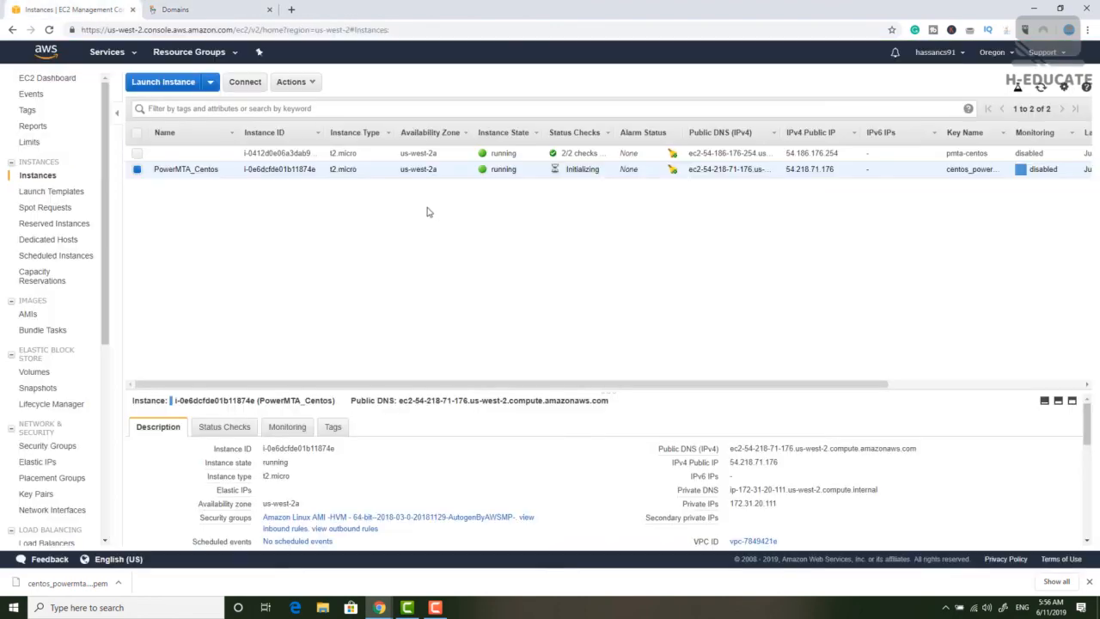